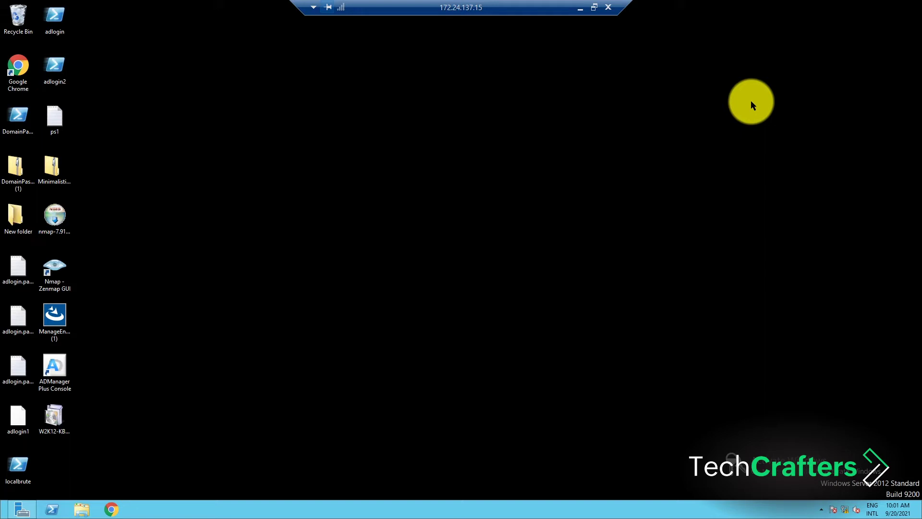
Step: Launch the Add Roles and Features Wizard from Server Manager as a role-based installation
click(21, 509)
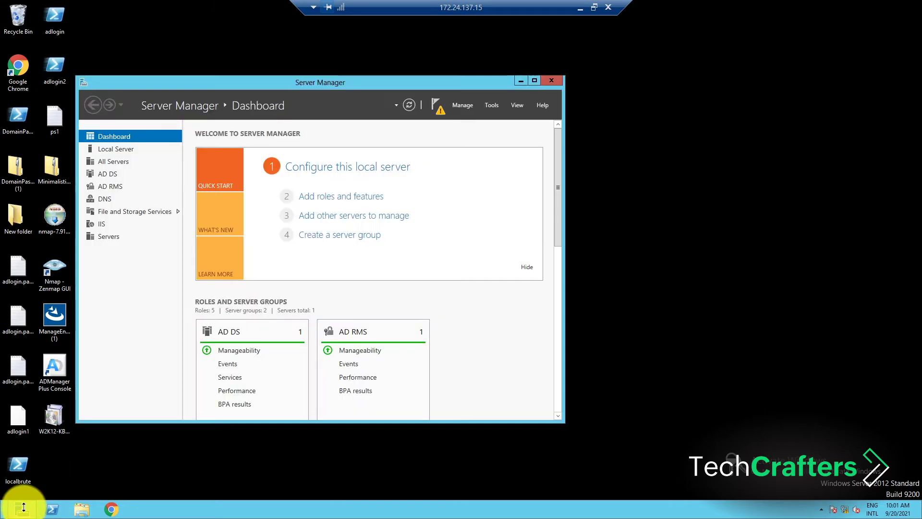
click(345, 197)
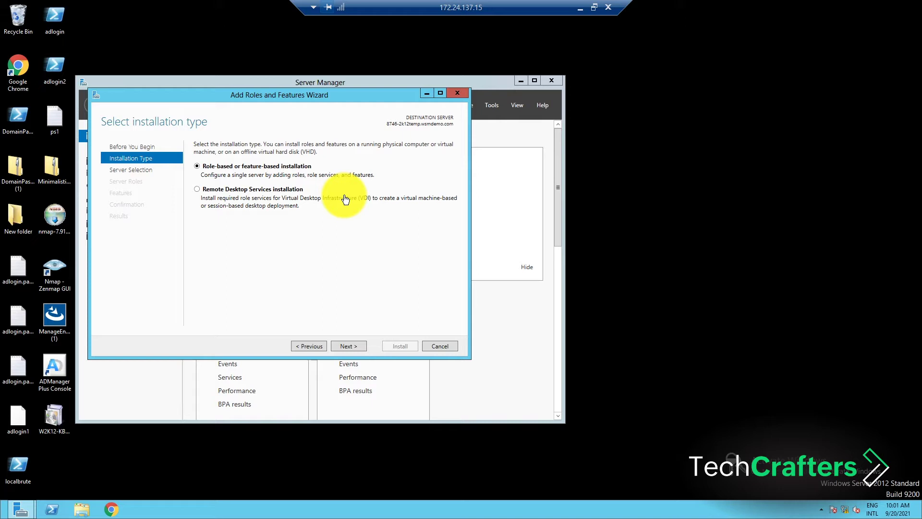
click(345, 346)
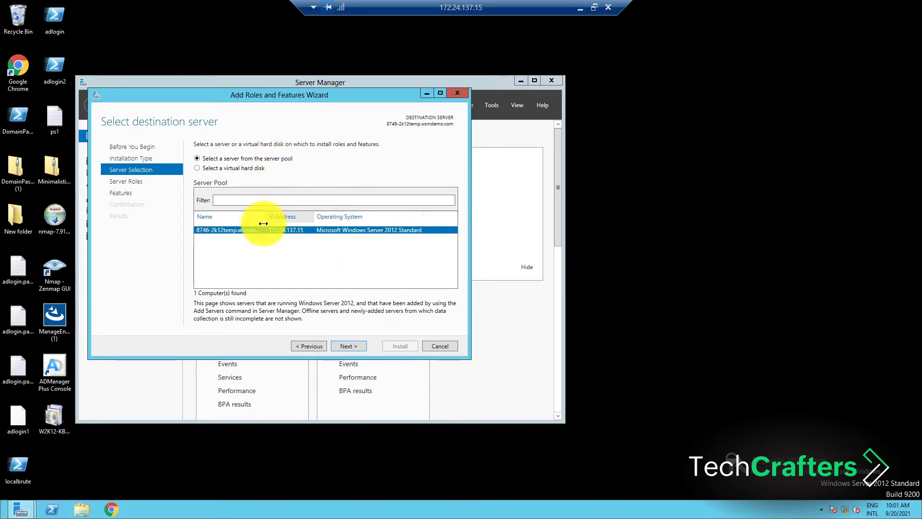
Step: Select the Print and Document Services role and add its required print management tools
click(347, 348)
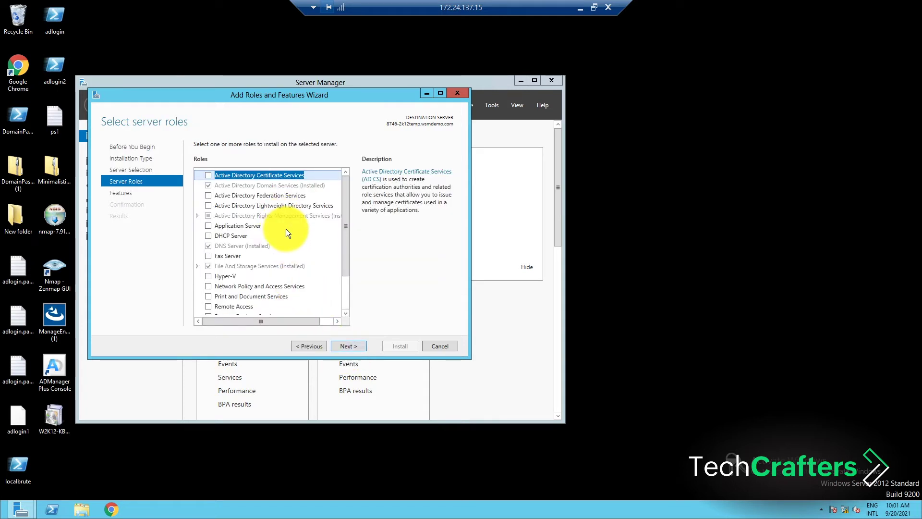
scroll(293, 245, down, 2)
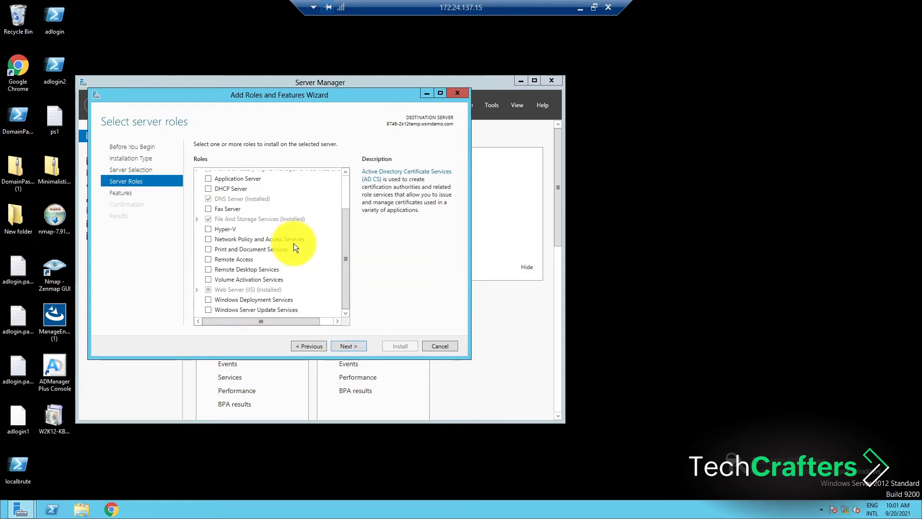
click(208, 249)
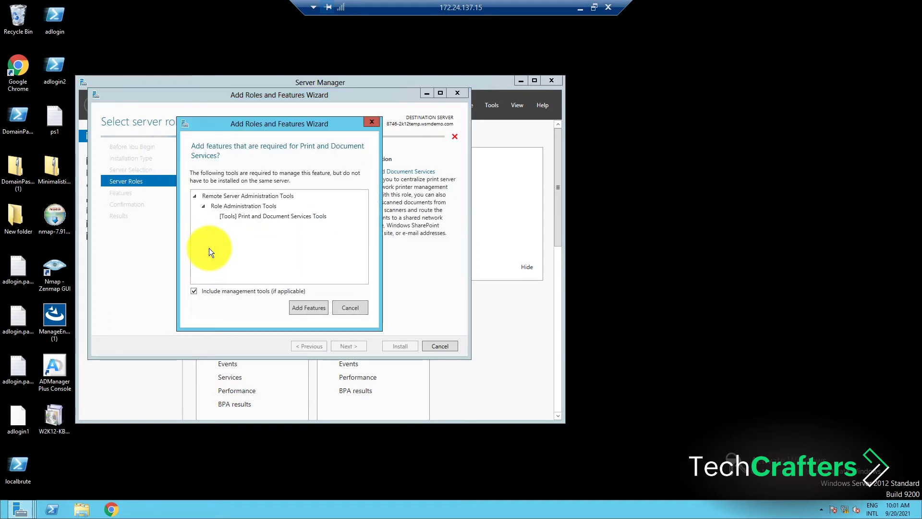
click(303, 309)
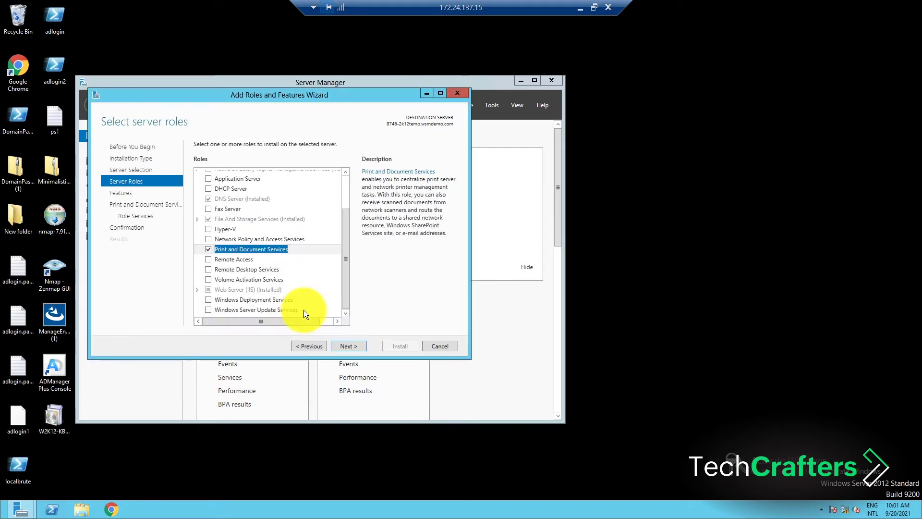
Step: Advance past the Features and Print and Document Services pages to Role Services, keeping Print Server
click(349, 347)
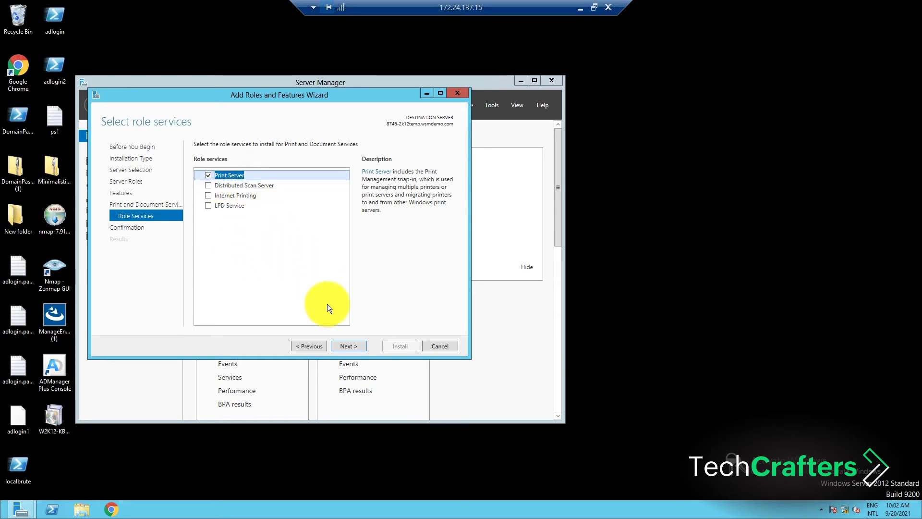
Step: Confirm and install Print and Document Services with Print Server
click(347, 346)
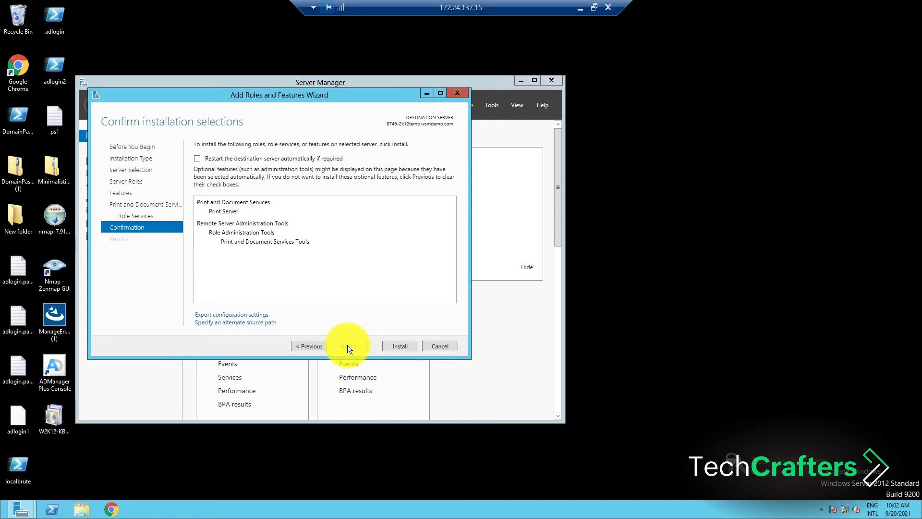
click(398, 346)
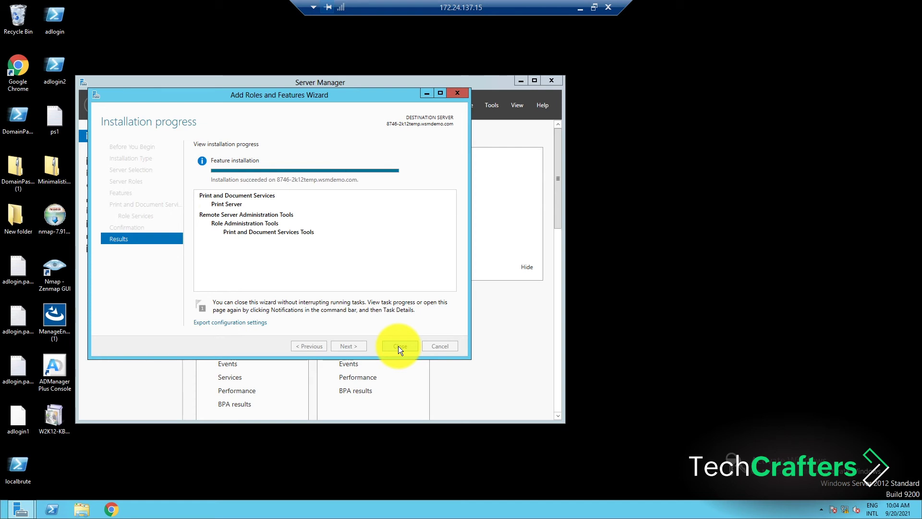
Step: Close the completed wizard, leaving Print Services listed in the Server Manager navigation pane
click(399, 345)
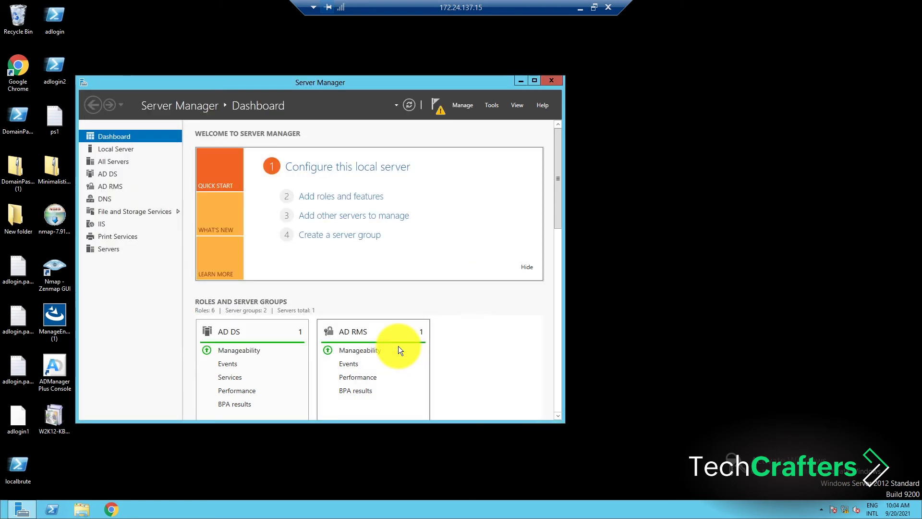